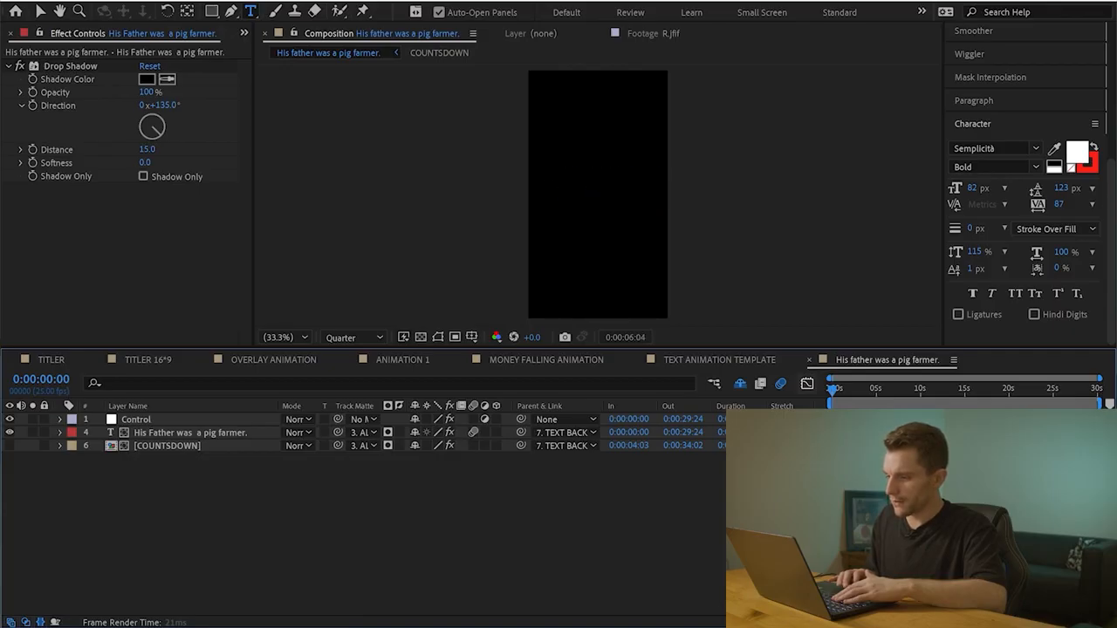
Bring the "His father was a pig farmer." composition from After Effects into the Premiere Pro project and place it on video track V5
key("space")
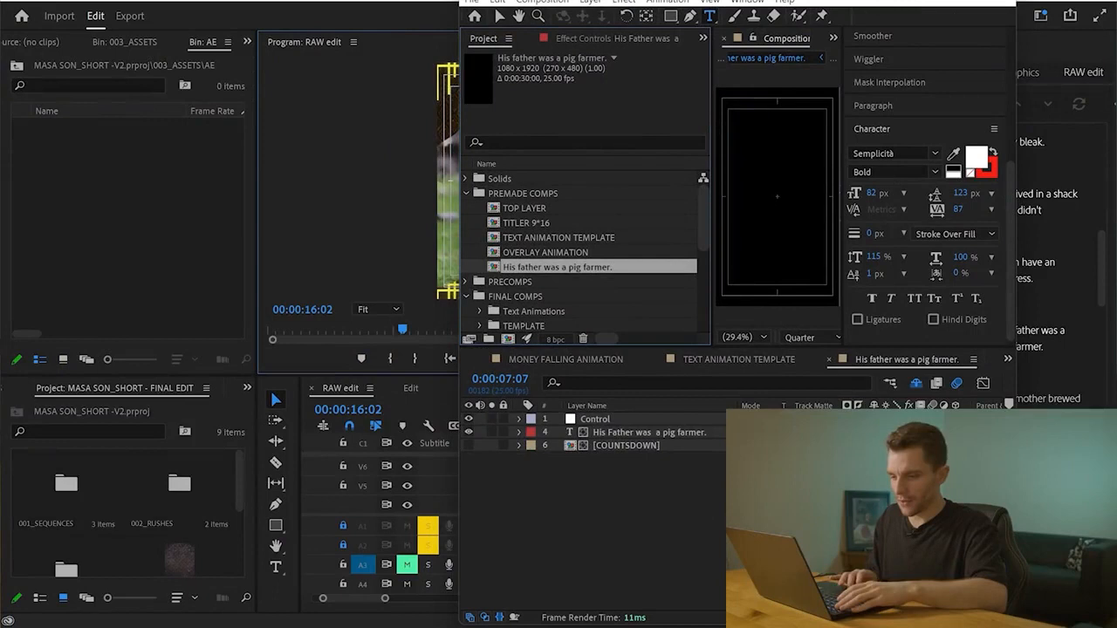
scroll(122, 514, "down", 3)
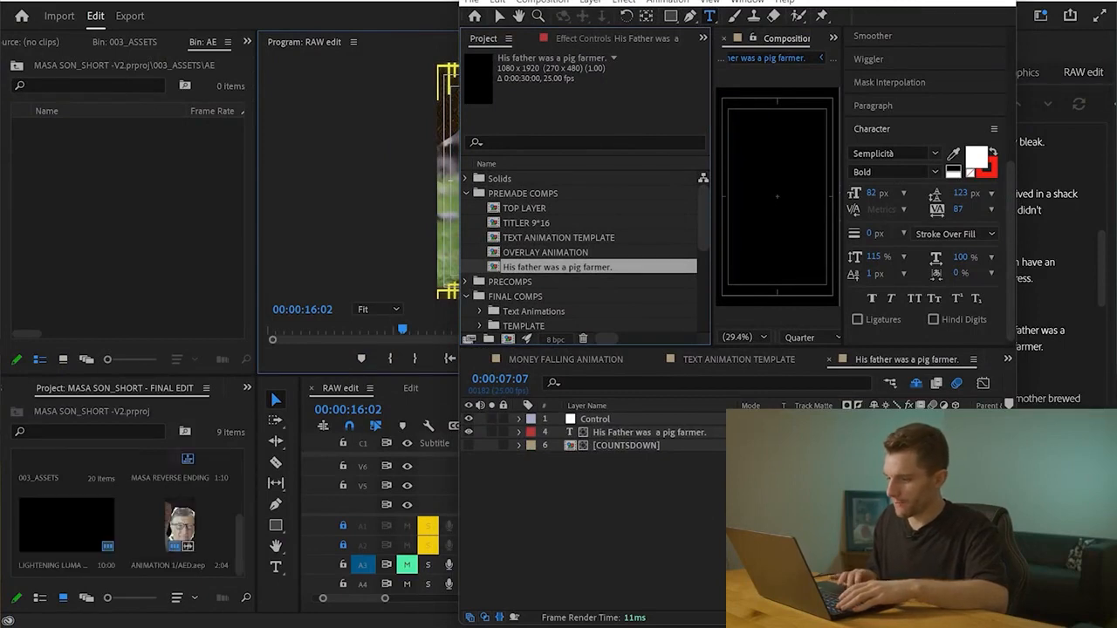
left_click_drag(169, 519, 178, 530)
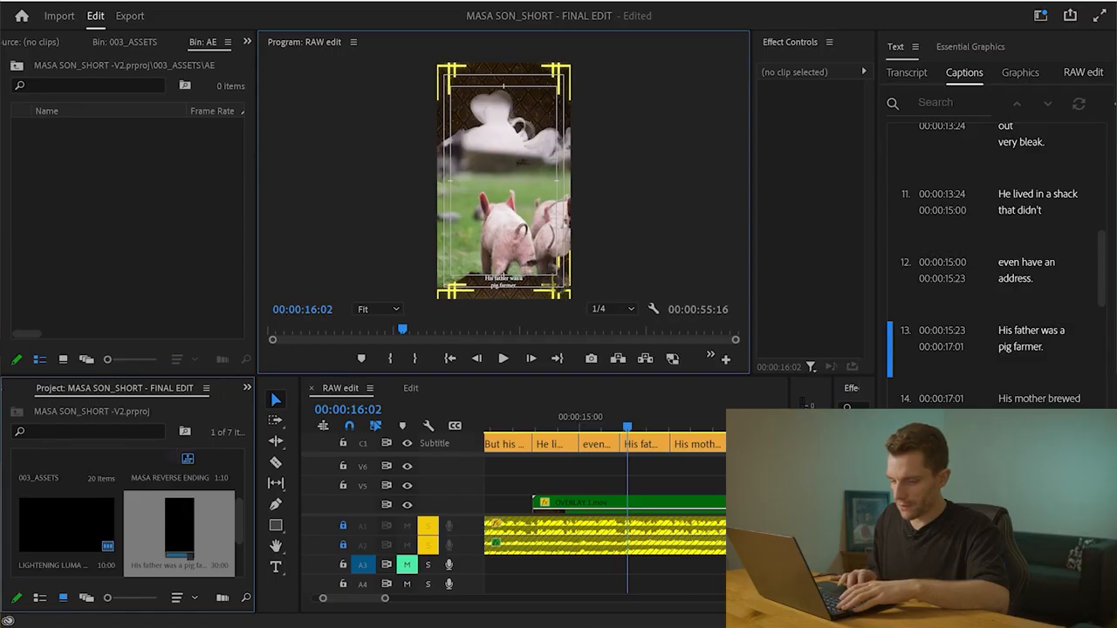
left_click_drag(184, 524, 559, 486)
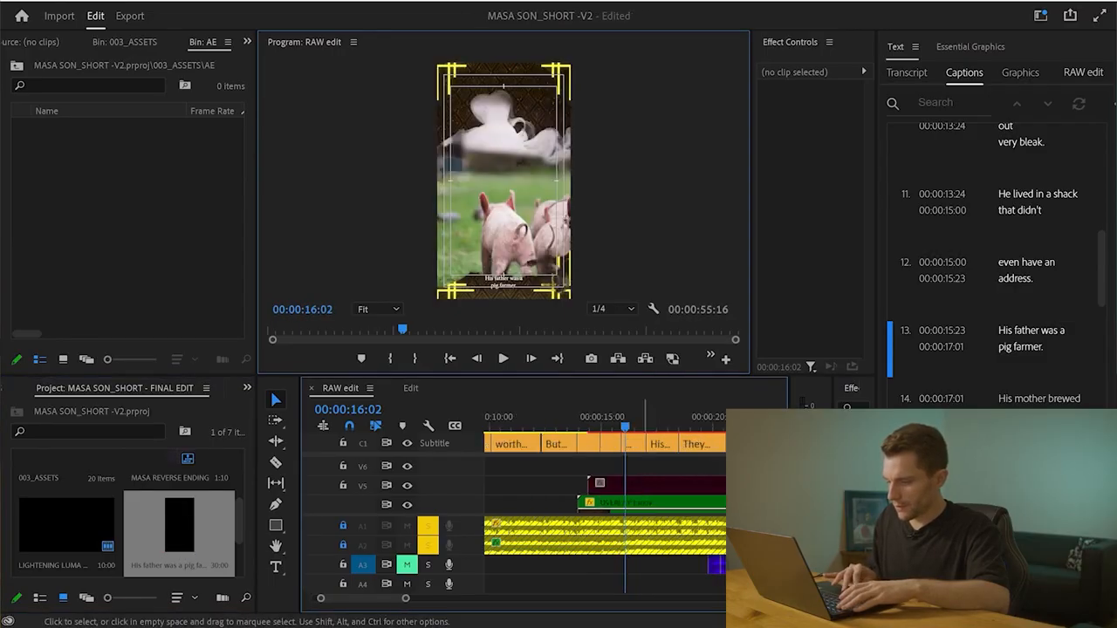
Align the start of the V5 text clip with the start of the "His father was a pig farmer." caption
left_click(620, 485)
key("=")
key("=")
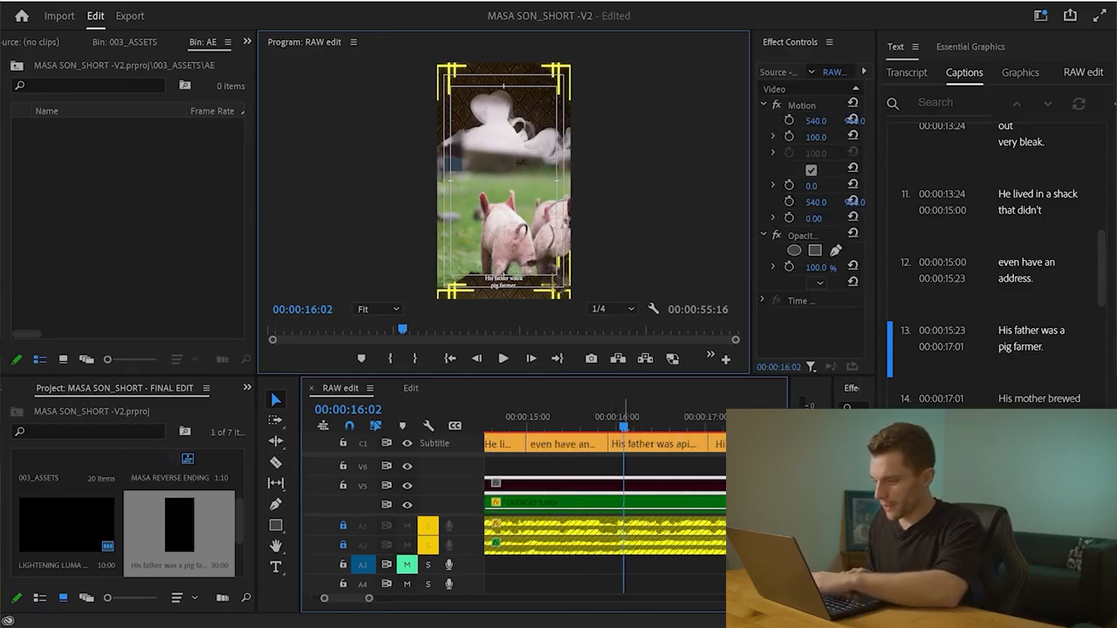
key("-")
left_click_drag(607, 485, 660, 485)
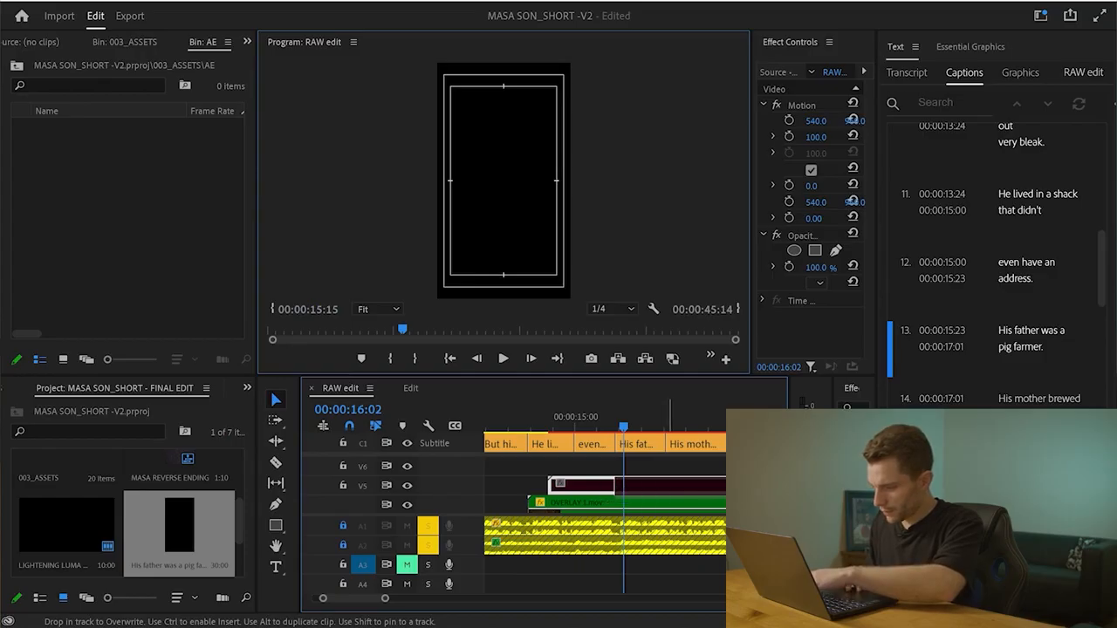
left_click_drag(677, 486, 629, 485)
key("=")
key("=")
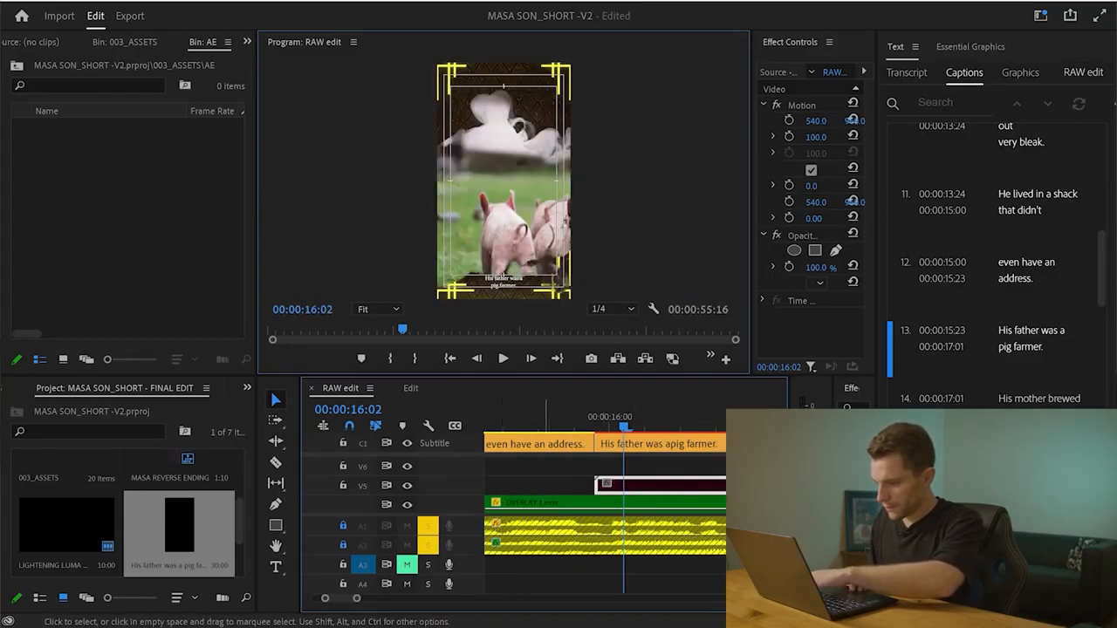
Hide the Subtitle caption track, set the V5 text clip's start at 00:00:15:24, and play the sequence to review the animation
left_click(406, 443)
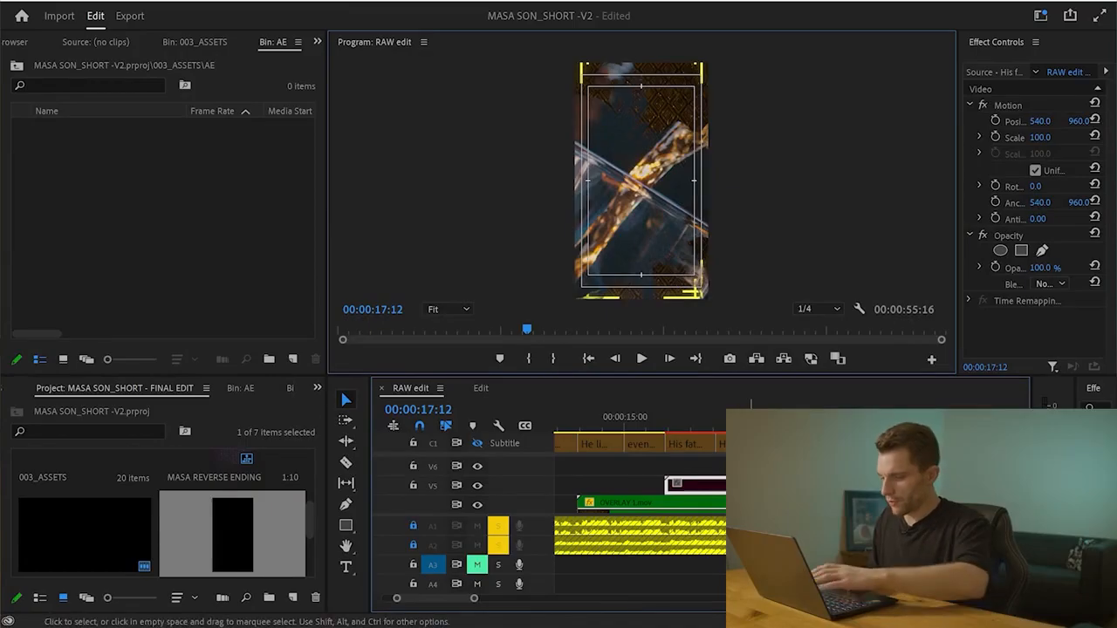
key("shift+e")
left_click_drag(694, 486, 688, 486)
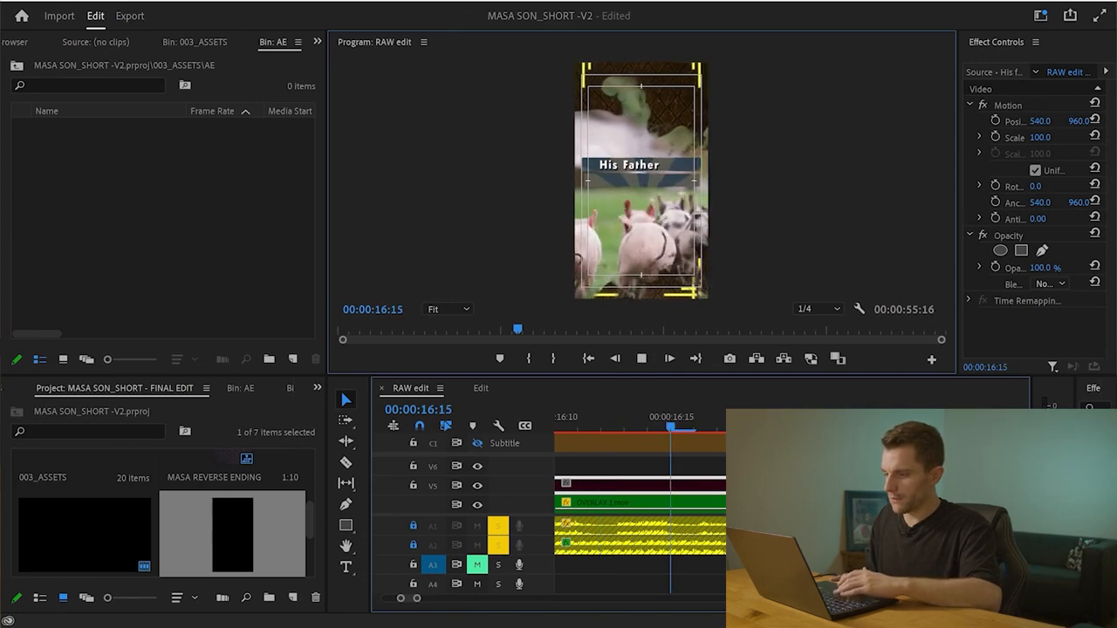
key("space")
key("space")
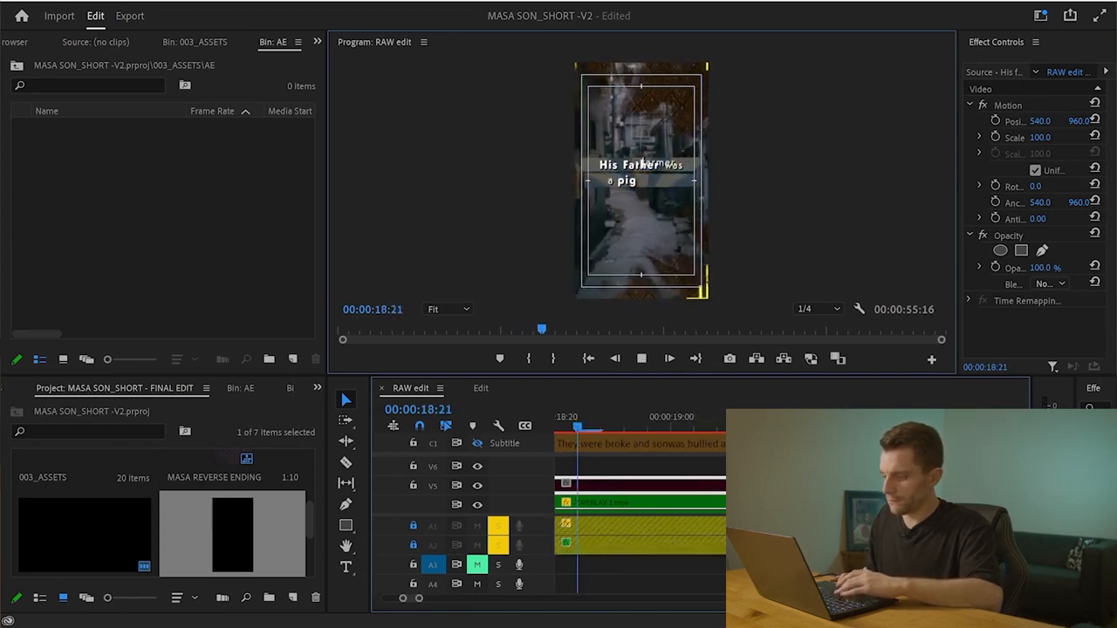
key("space")
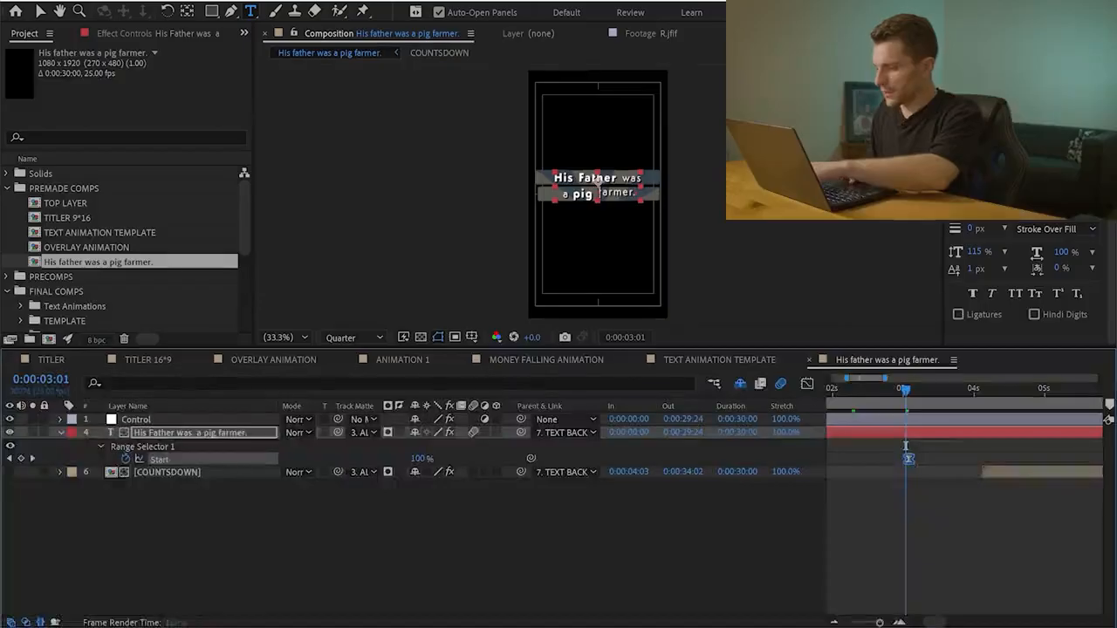
In After Effects, preview the "His father was a pig farmer." composition from its beginning to check the text reveal timing
mouse_move(906, 458)
key("minus")
key("minus")
left_click_drag(862, 389, 830, 389)
key("space")
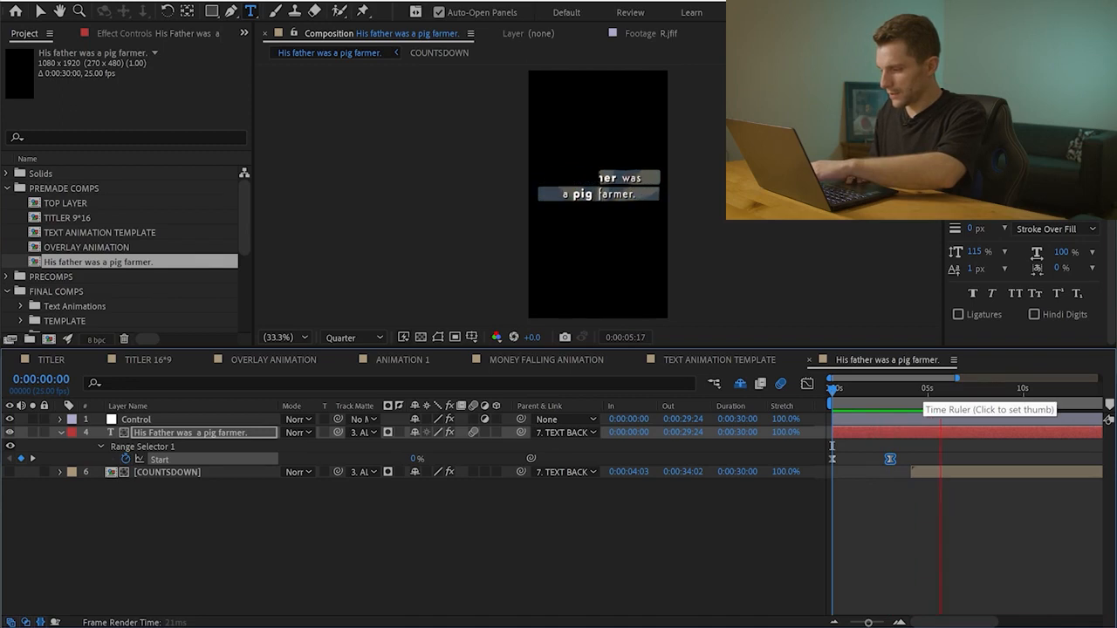
key("space")
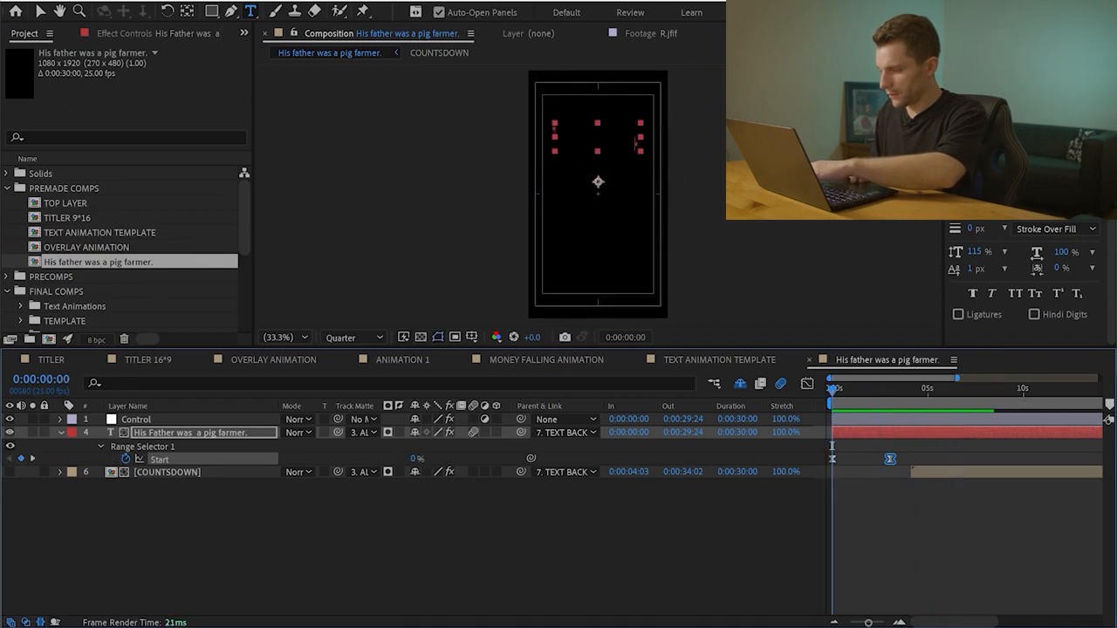
Reveal the Control layer's keyframes, adjust the Line animation In slider keyframes near 0:00:01:12, and preview from the start
left_click(136, 420)
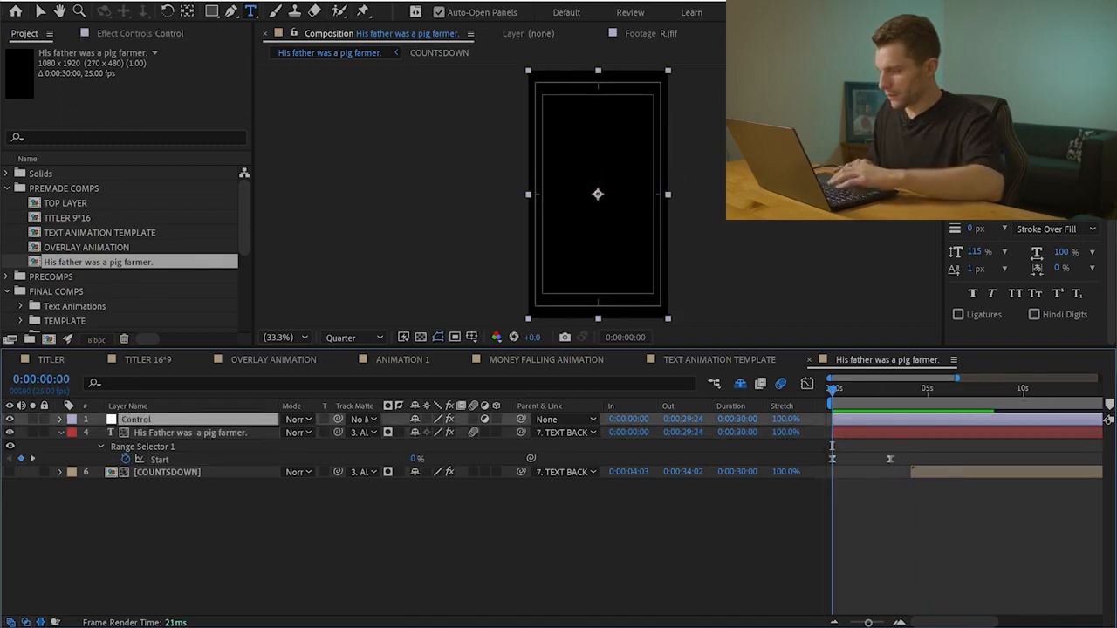
key("u")
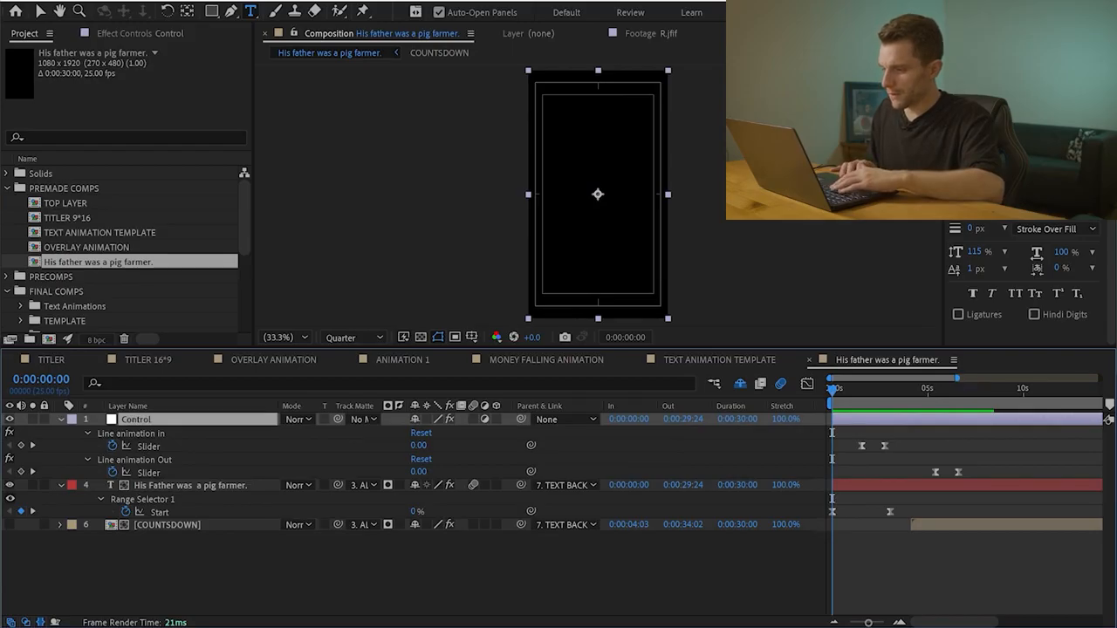
key("equal")
left_click(864, 390)
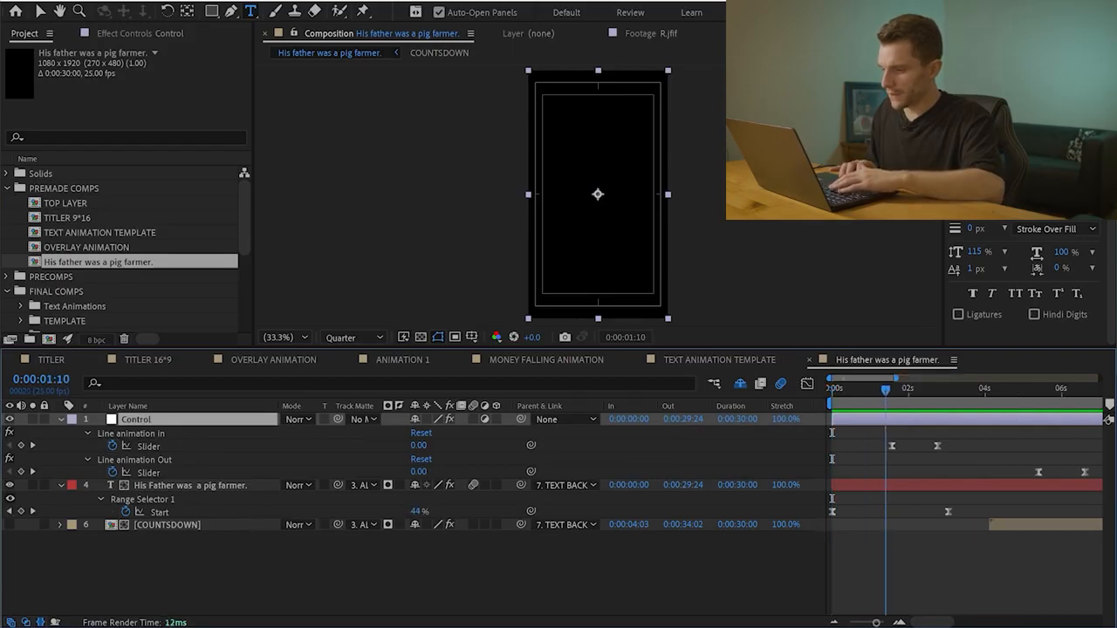
left_click_drag(861, 455, 948, 446)
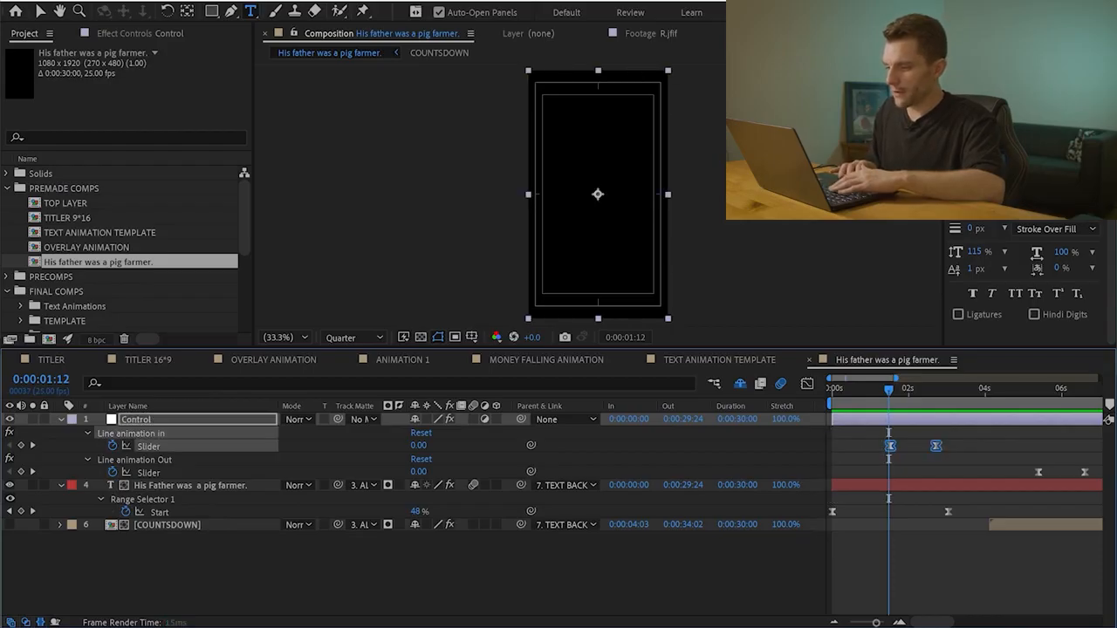
left_click_drag(889, 390, 832, 391)
key("space")
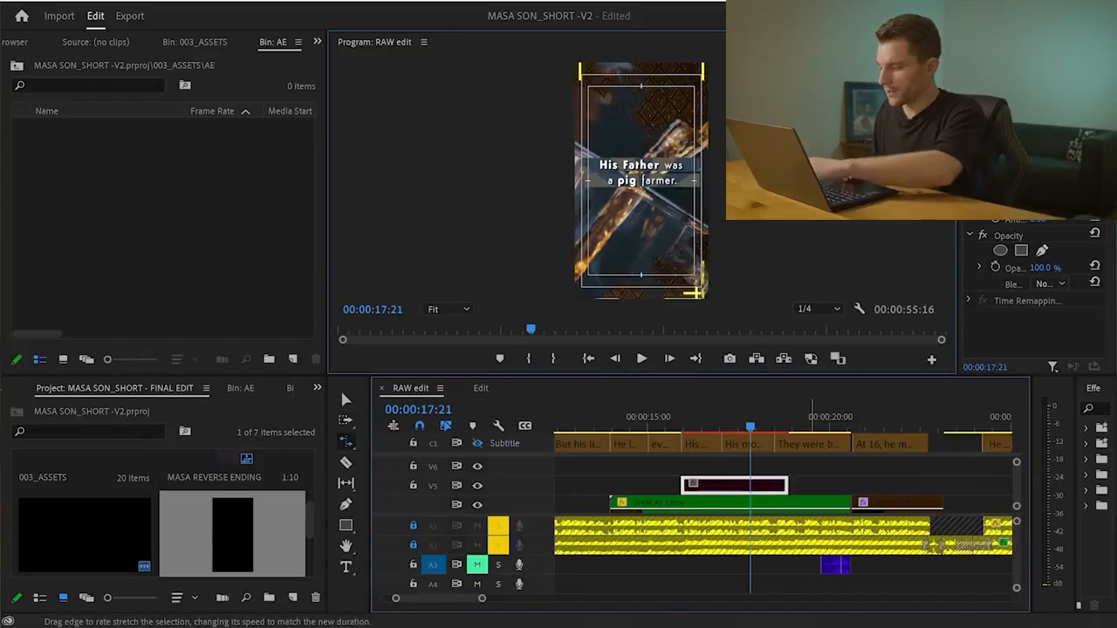
In Premiere Pro, rate-stretch the V5 text clip so it ends partway through the "His mother brewed" caption
key("=")
left_click_drag(642, 485, 762, 485)
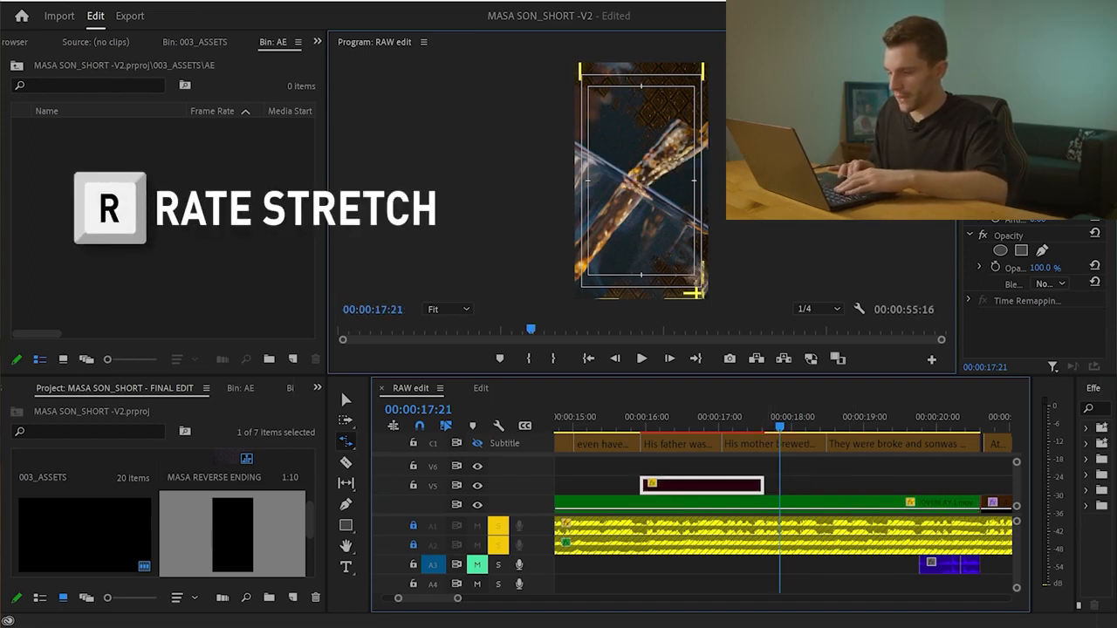
left_click(629, 418)
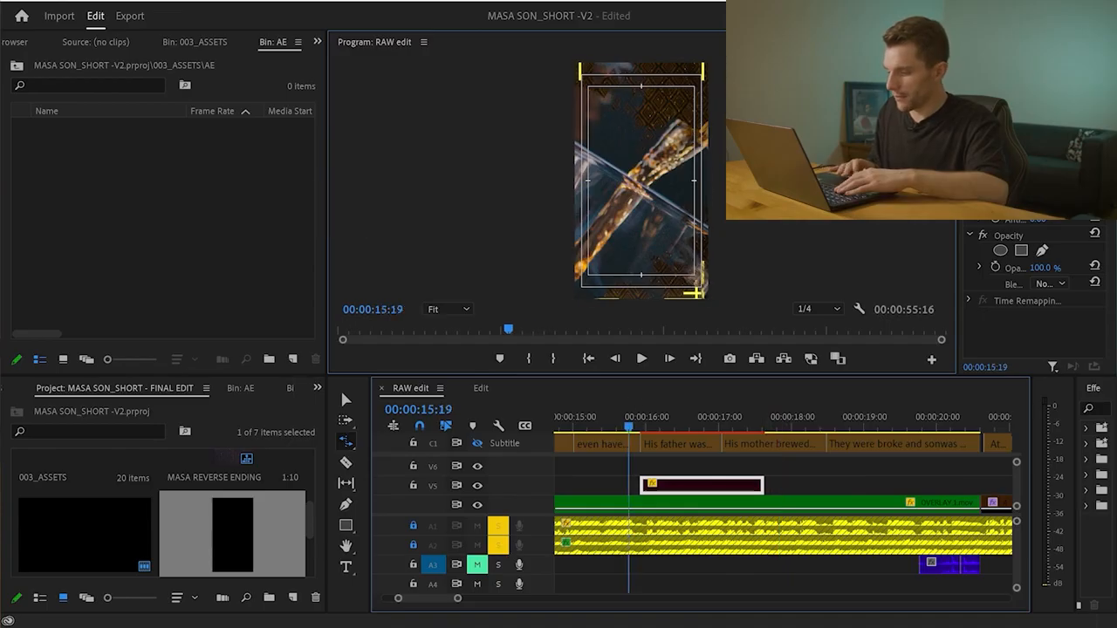
key("v")
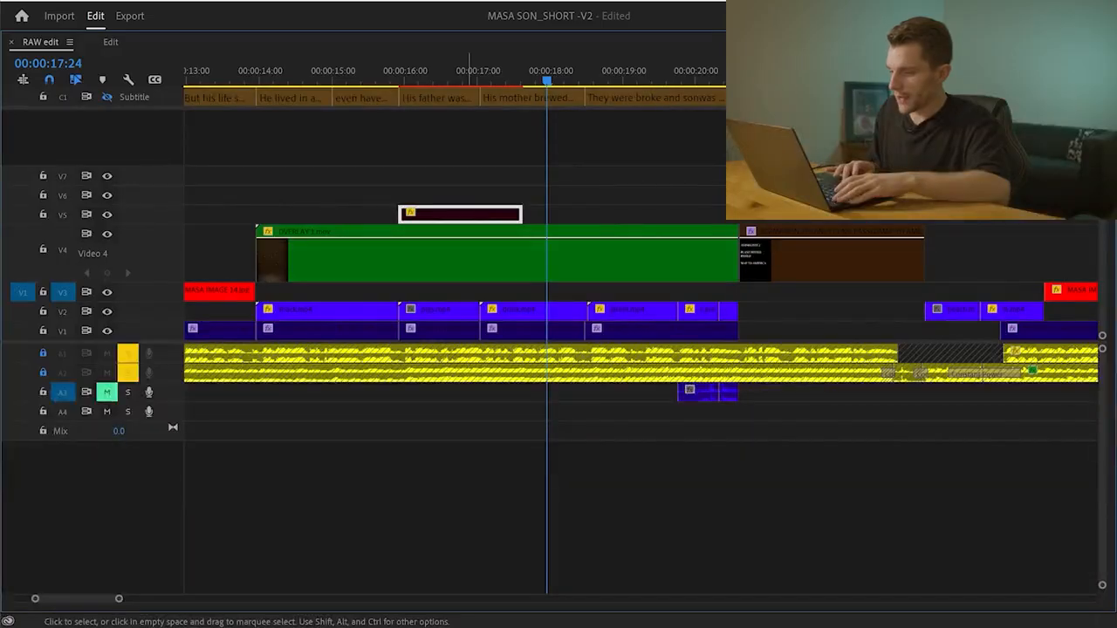
Try moving the text clip from V5 down to V3, below the overlay, and play the sequence from just before it
left_click_drag(460, 214, 460, 292)
left_click(386, 70)
key("grave")
key("space")
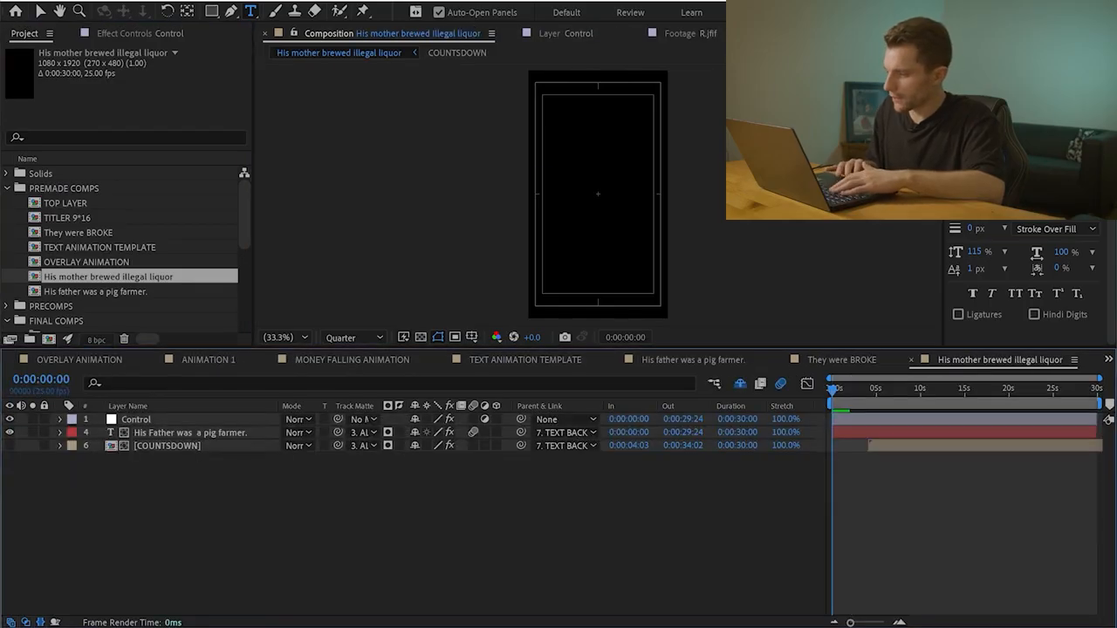
In After Effects, change the text in the "His mother brewed illegal liquor" composition to "His Mother brewed illegal liquor."
key("space")
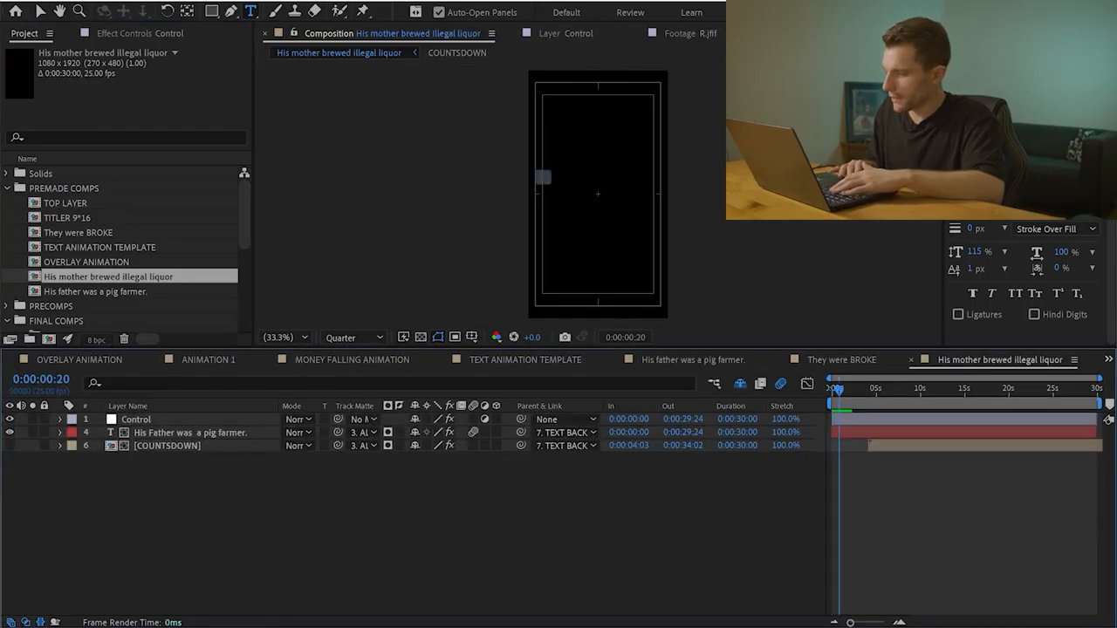
key("space")
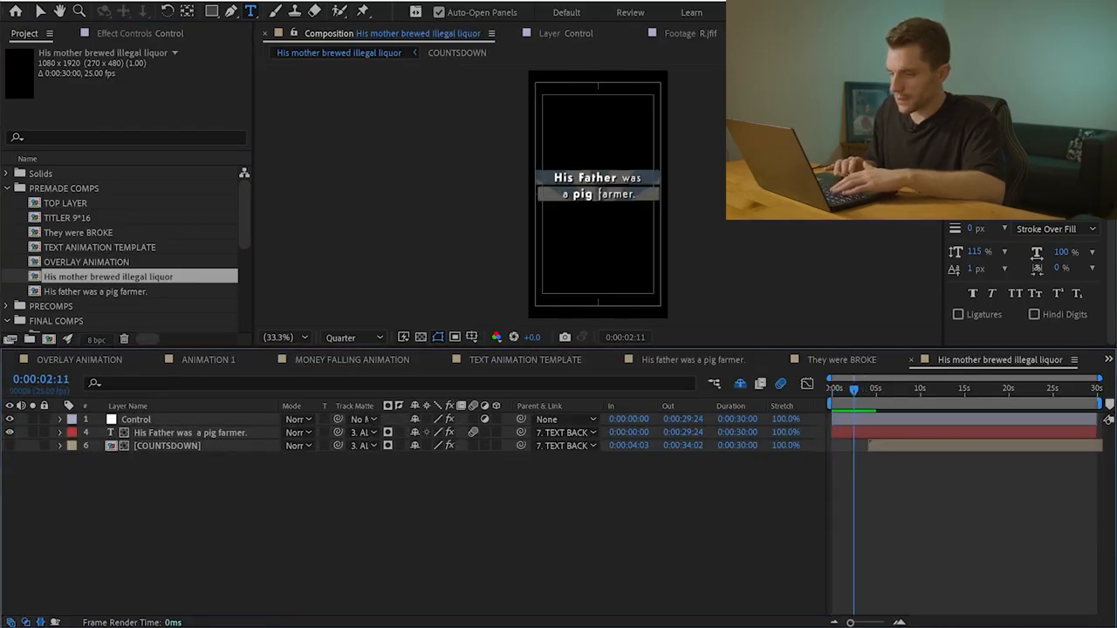
left_click(599, 194)
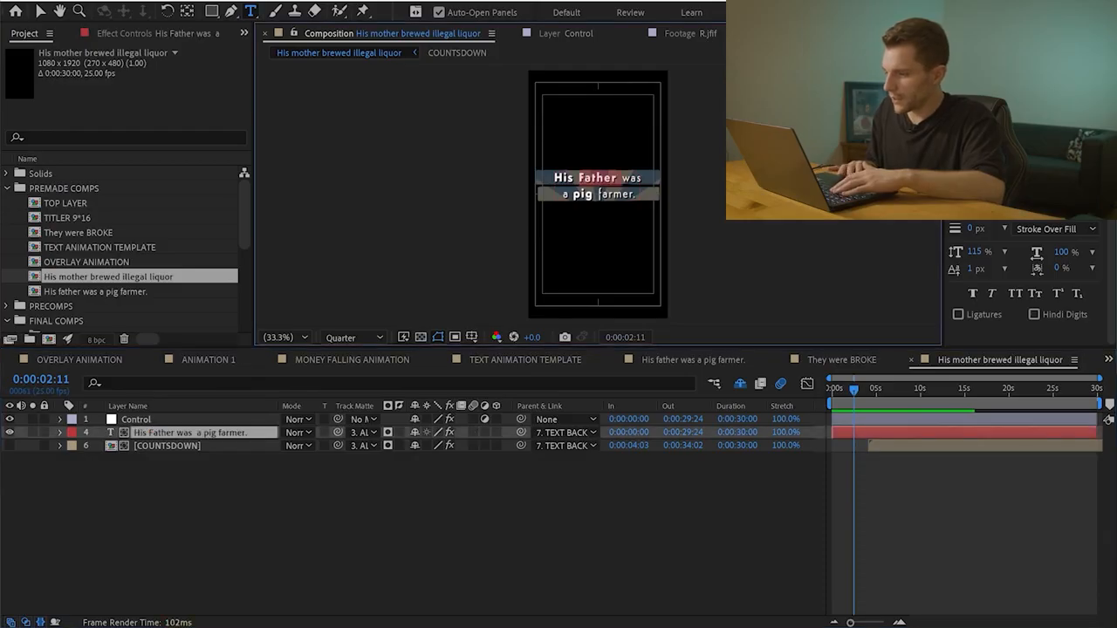
type("Mo")
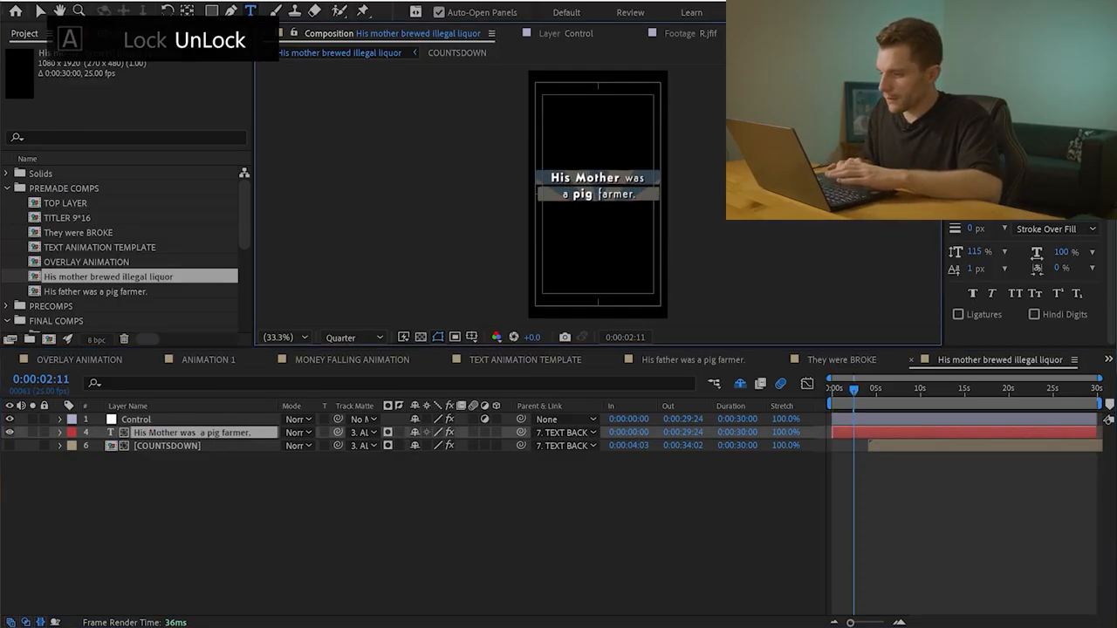
type("ther brewed")
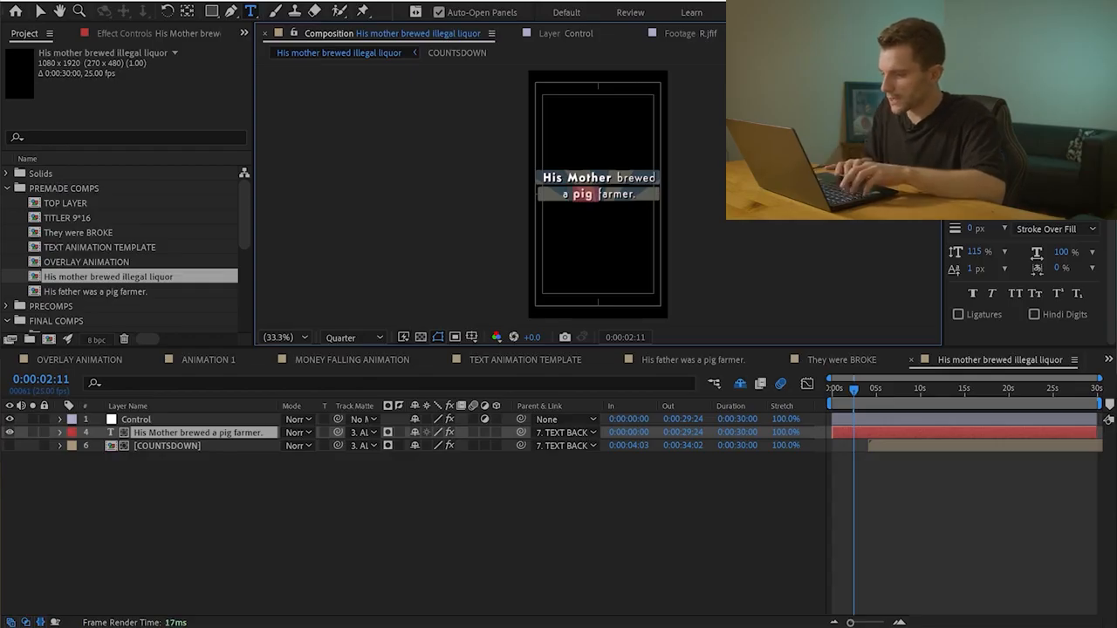
type("llegal")
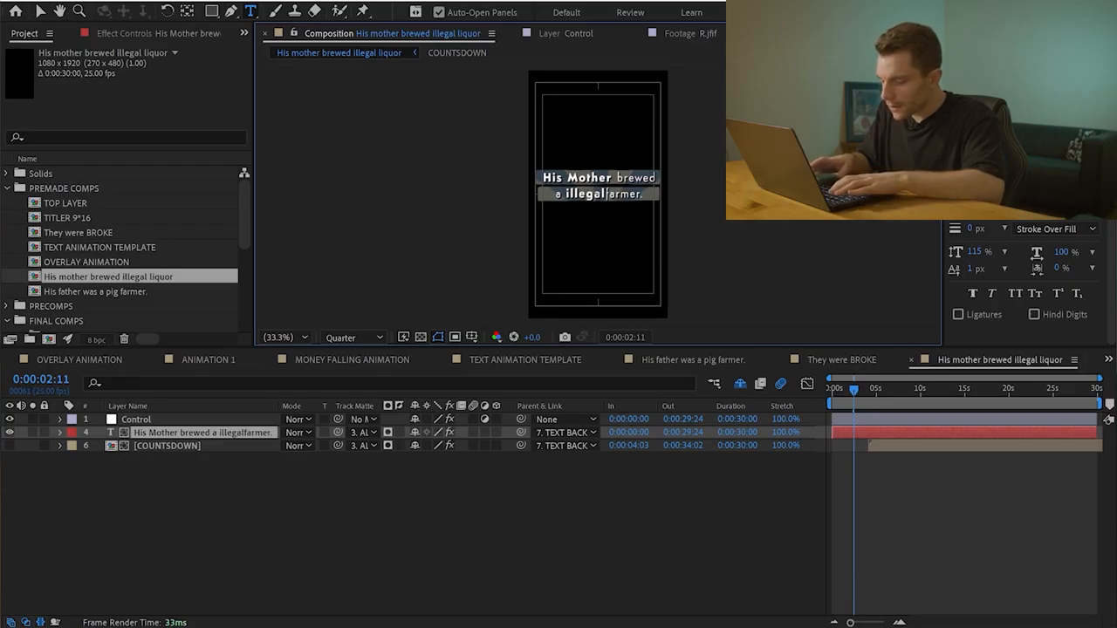
type("L")
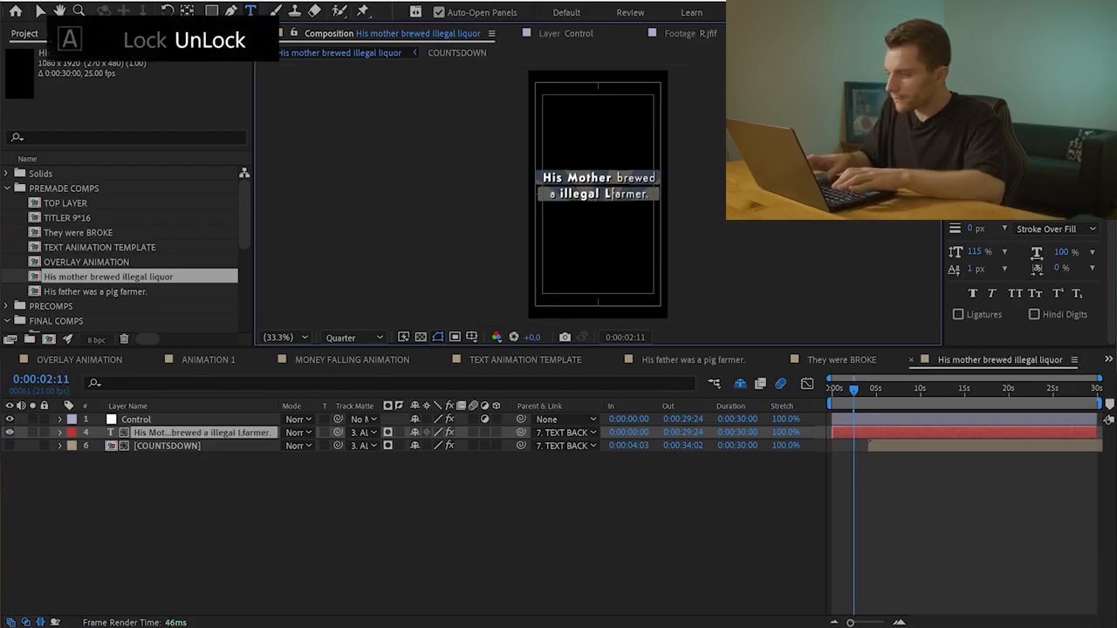
key("BackSpace")
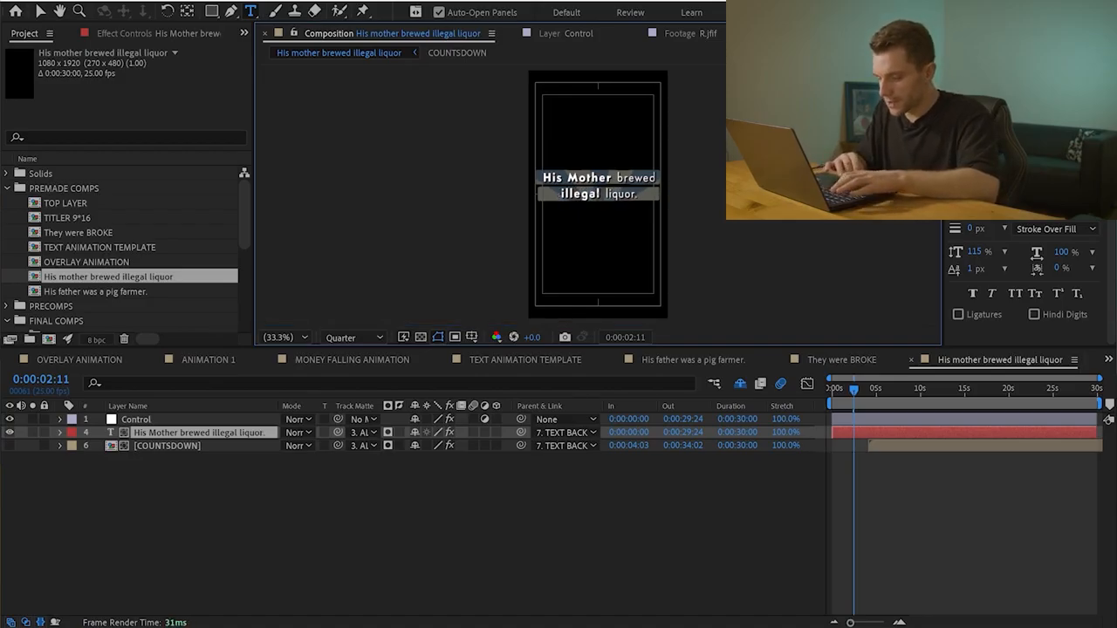
left_click(473, 432)
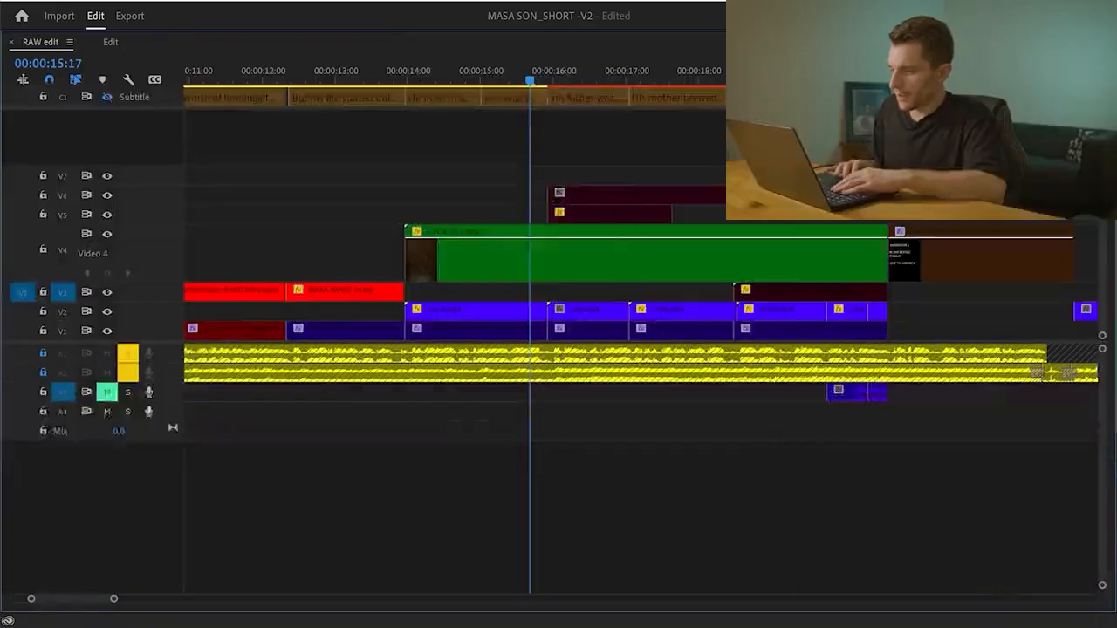
In Premiere Pro, review the text clips in playback and move the V6 text clip to the start of the "His mother brewed" caption
key("grave")
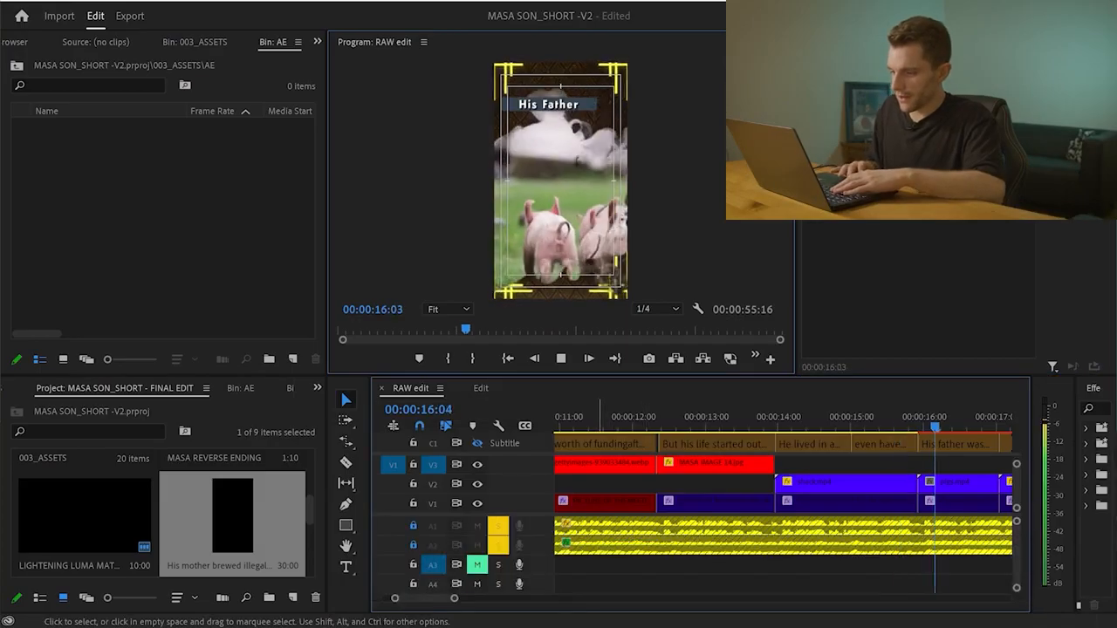
key("space")
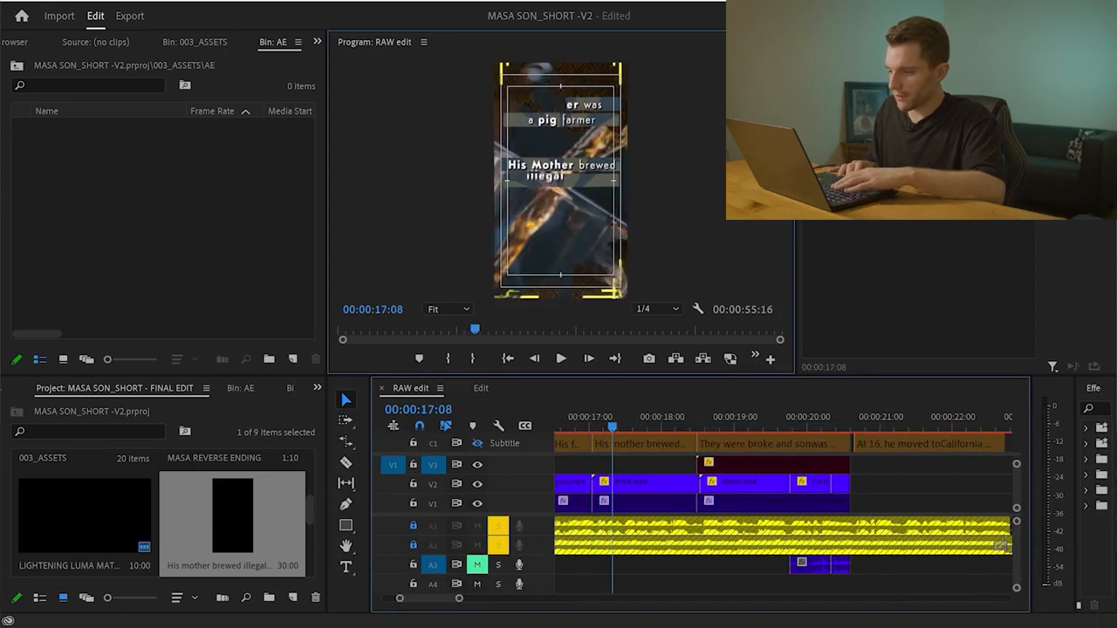
scroll(698, 480, "up", 3)
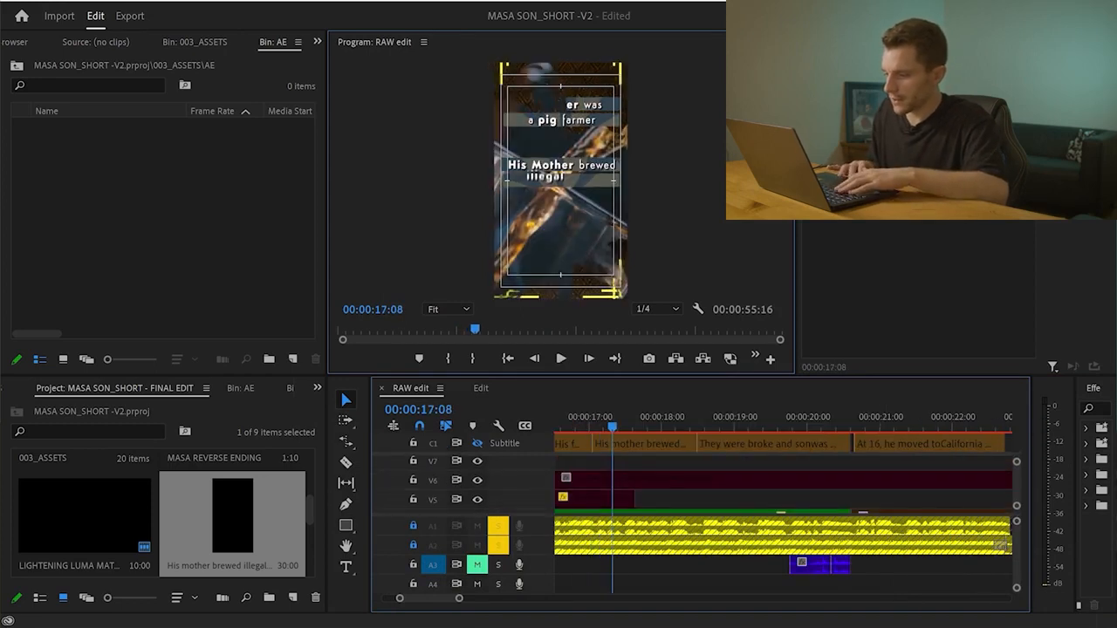
scroll(784, 506, "left", 3)
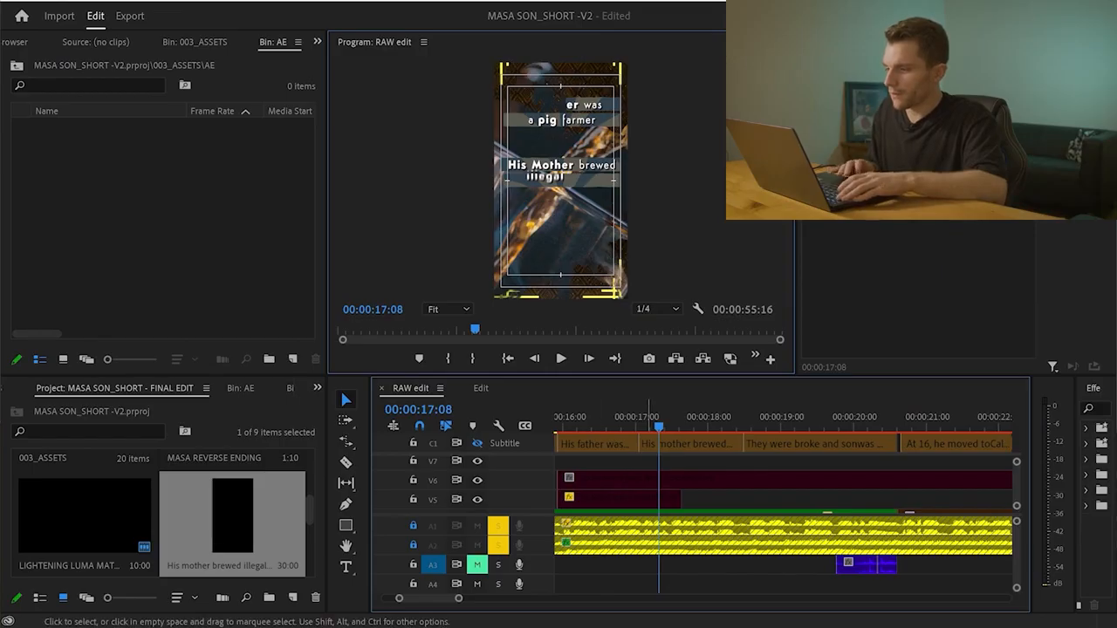
left_click_drag(646, 480, 727, 480)
key("Left")
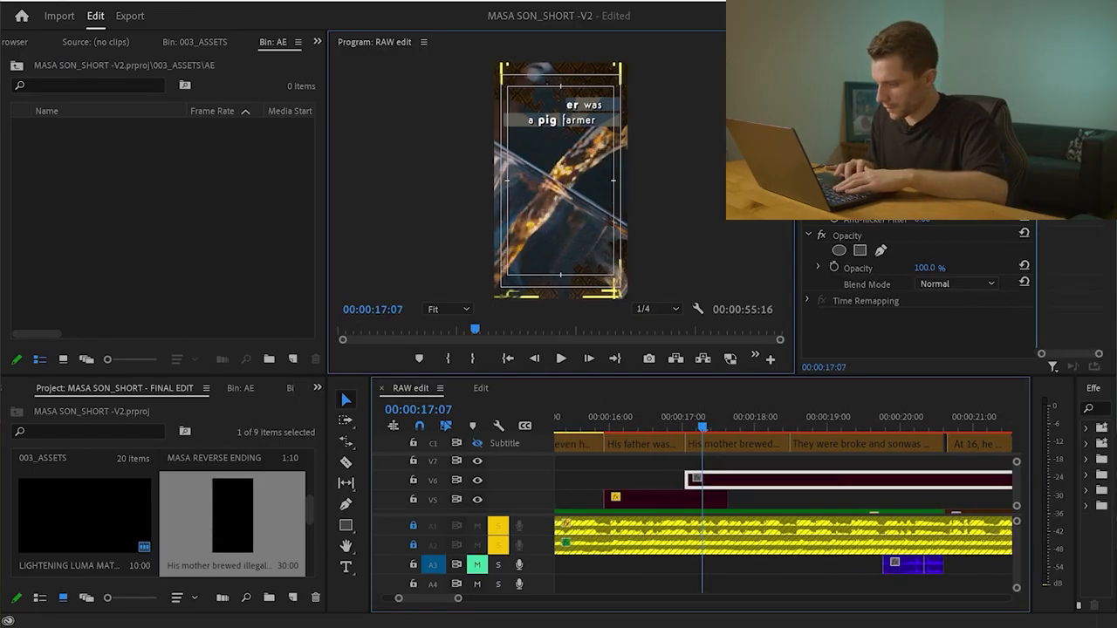